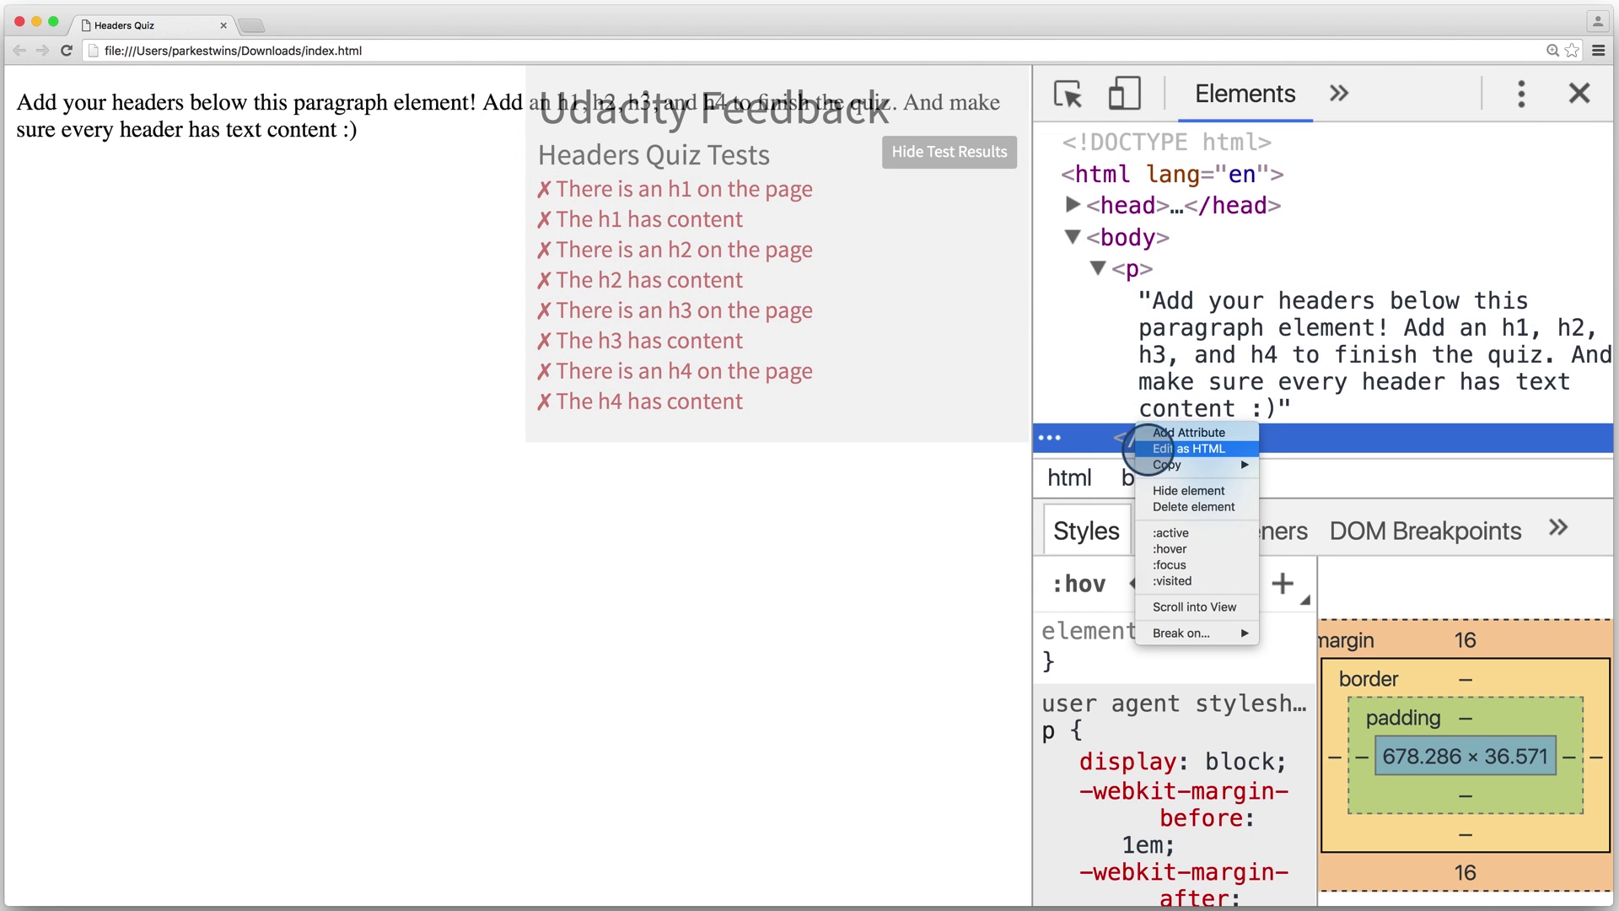
# Step: Add an h1 after the quiz paragraph, then install Udacity Front End Feedback from the web store
pyautogui.click(1190, 448)
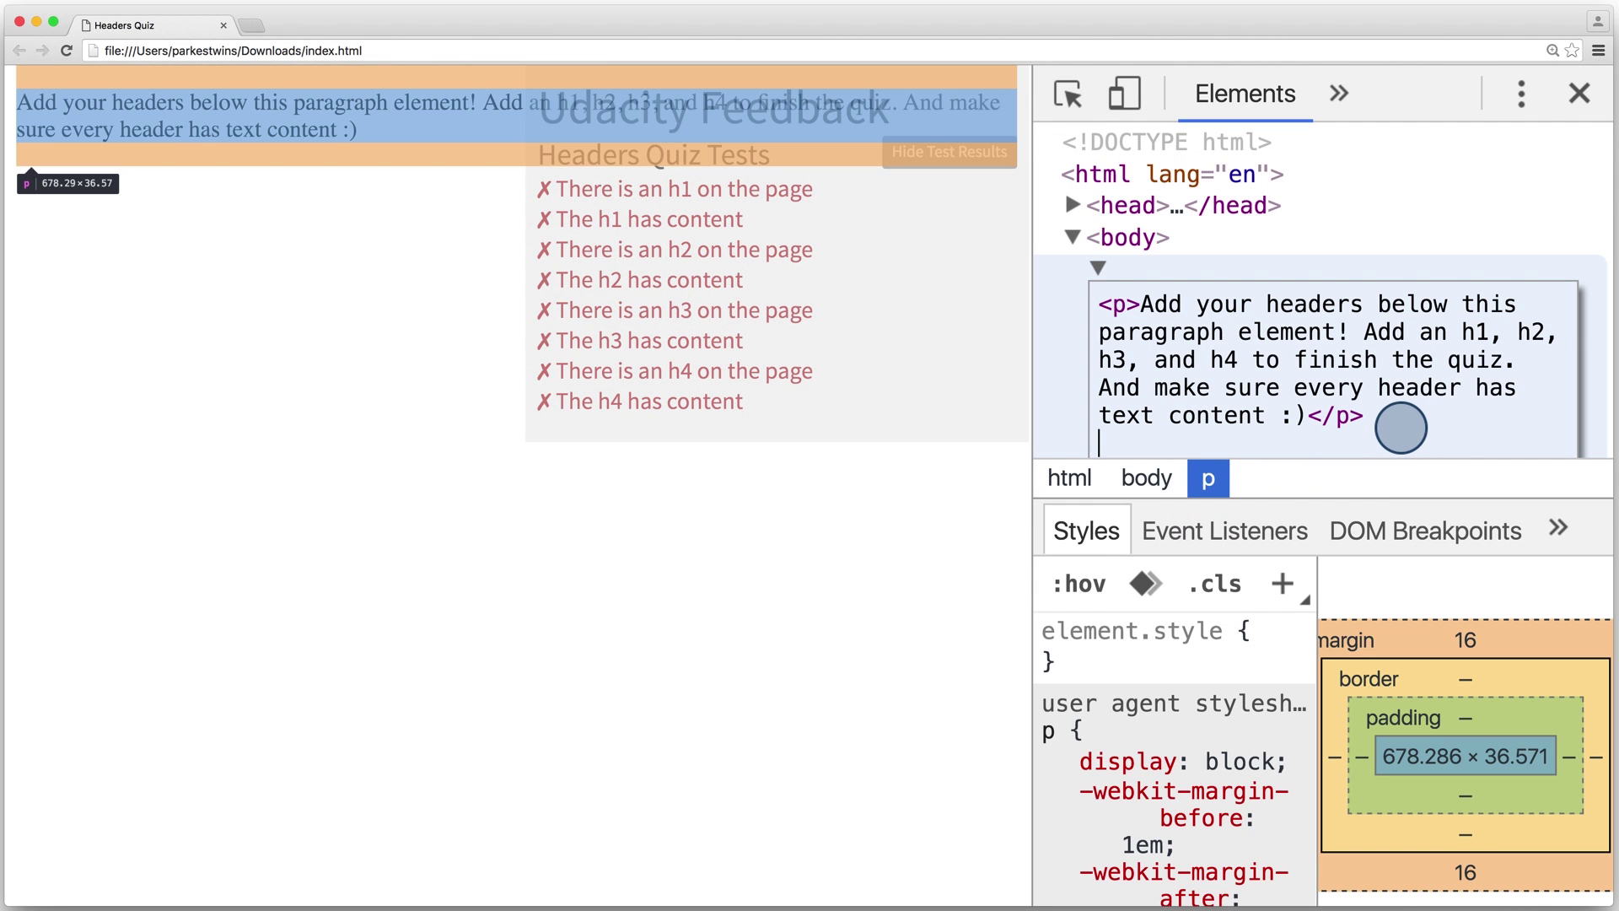
pyautogui.write('<h1>Th')
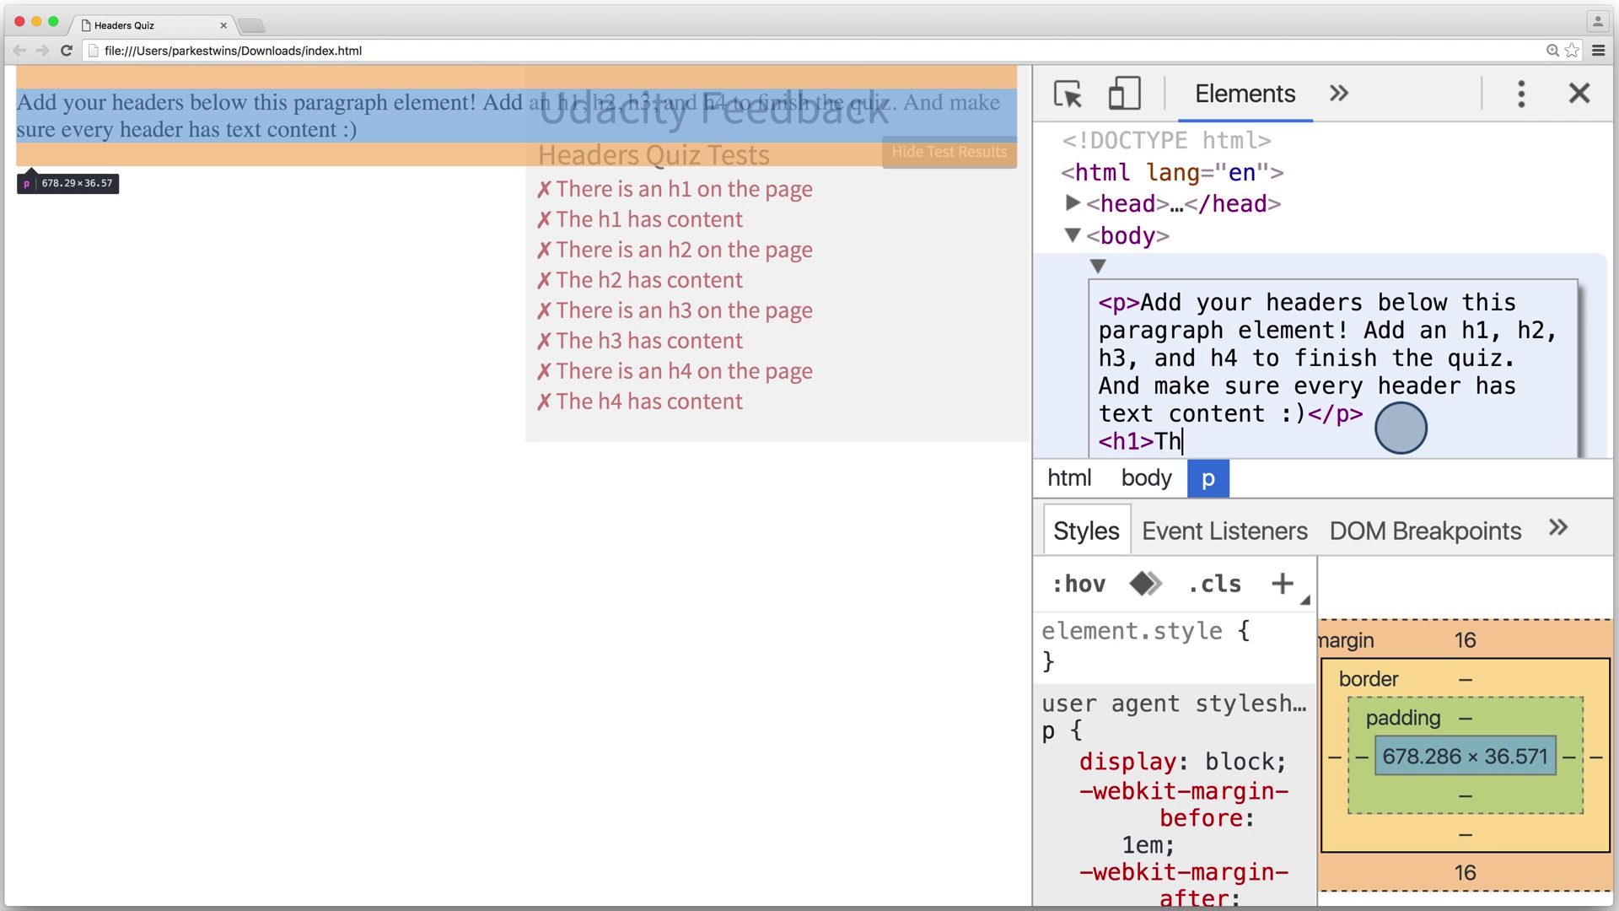
pyautogui.write('is is a header')
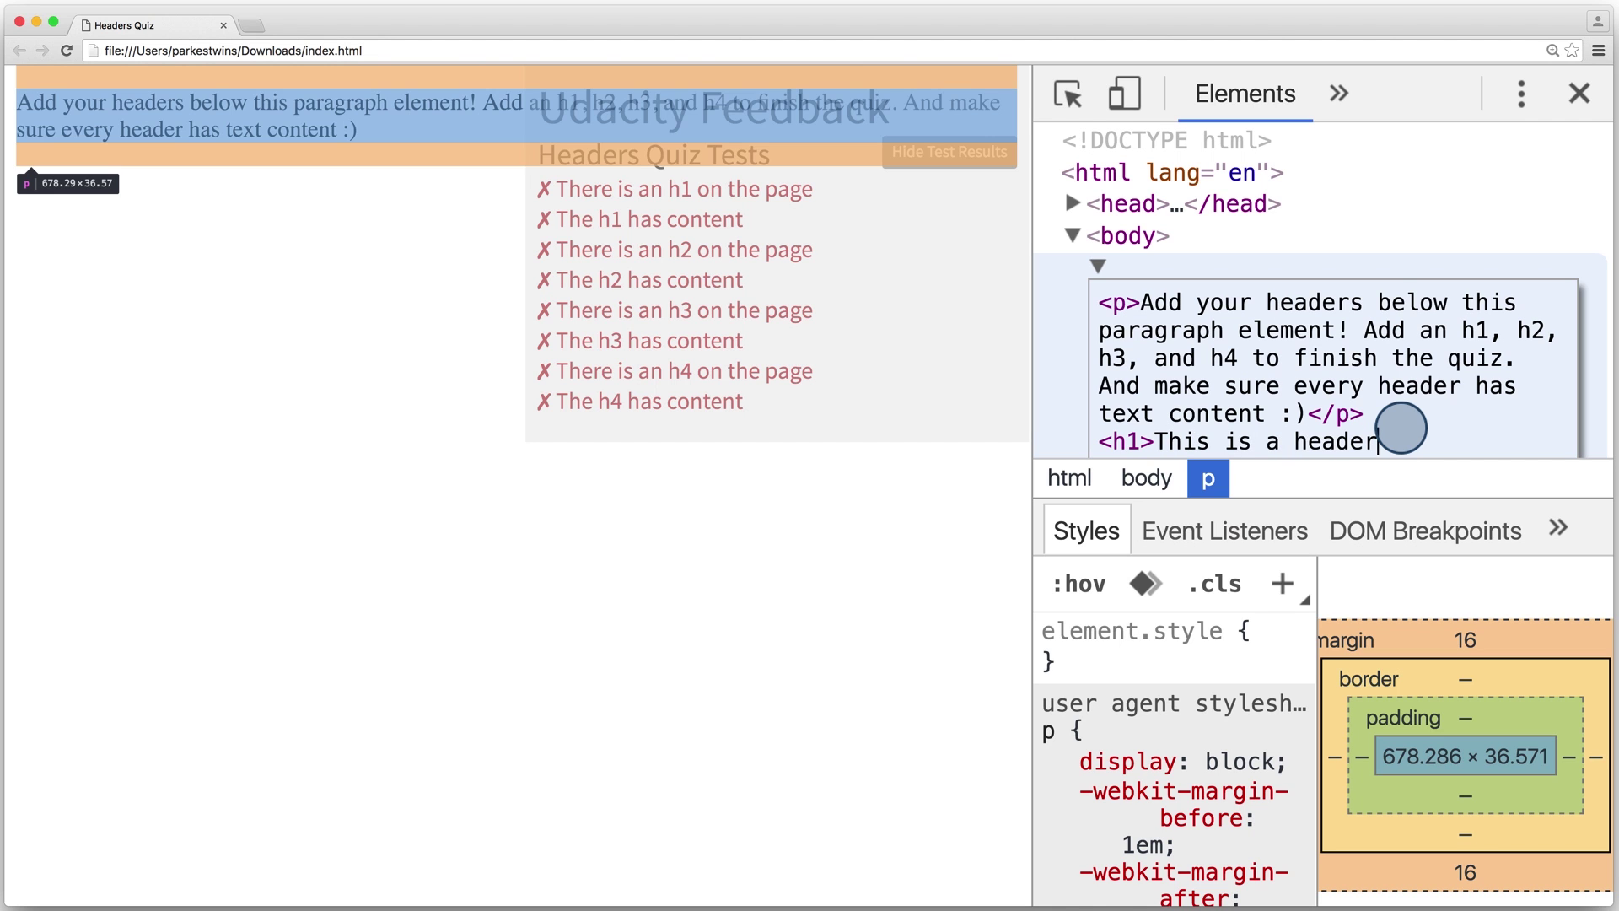
pyautogui.write('</h1>')
pyautogui.click(938, 405)
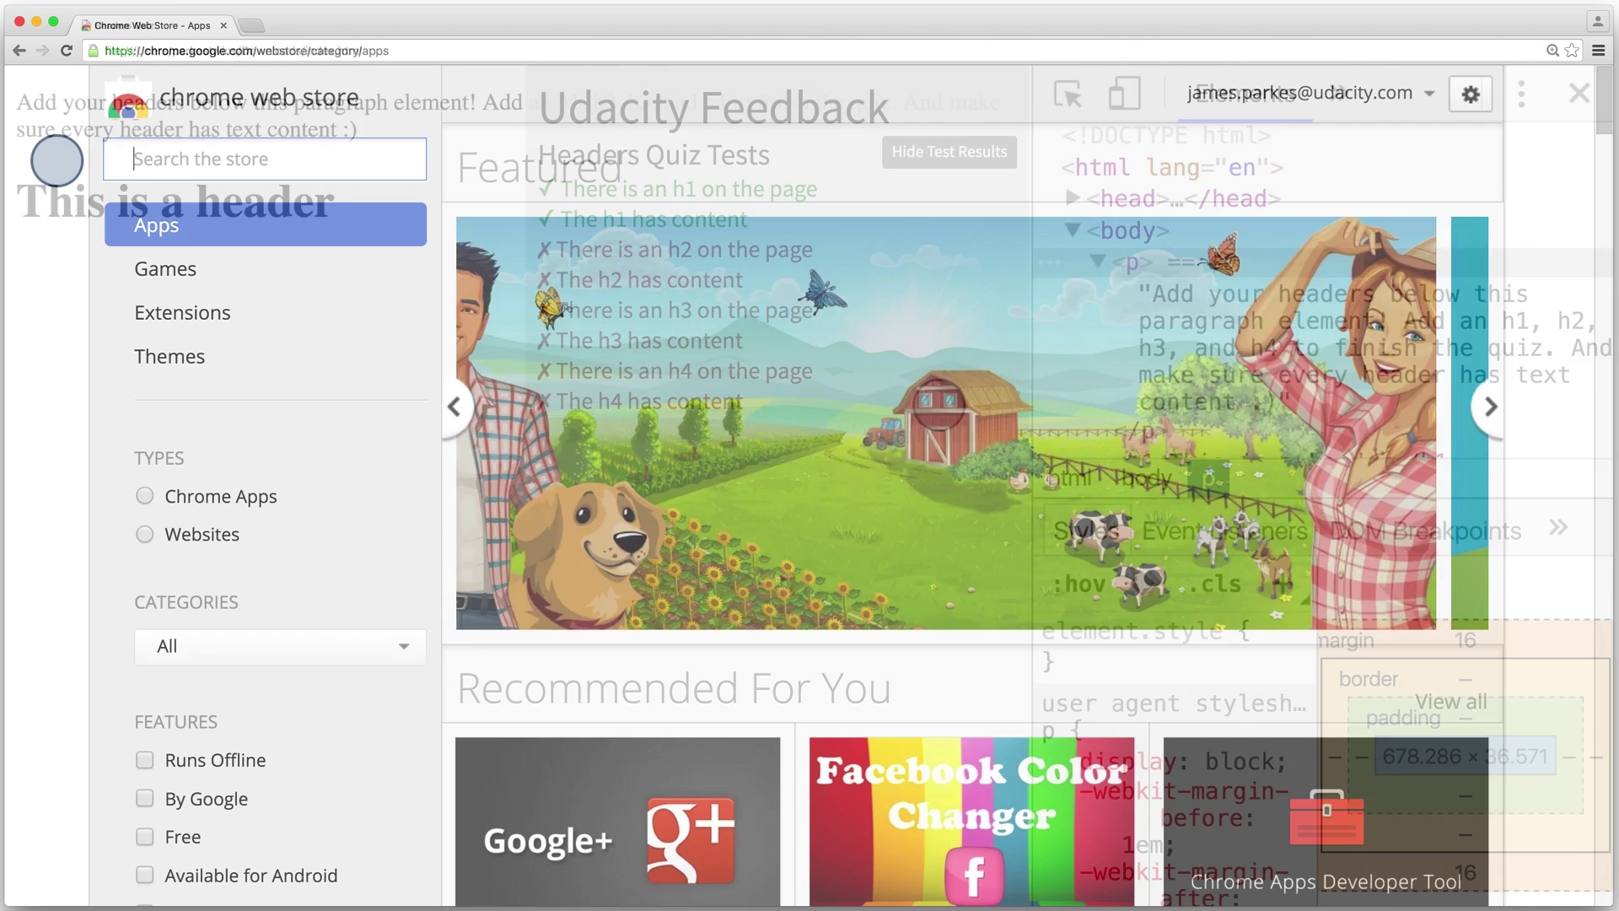
pyautogui.write('udacity f')
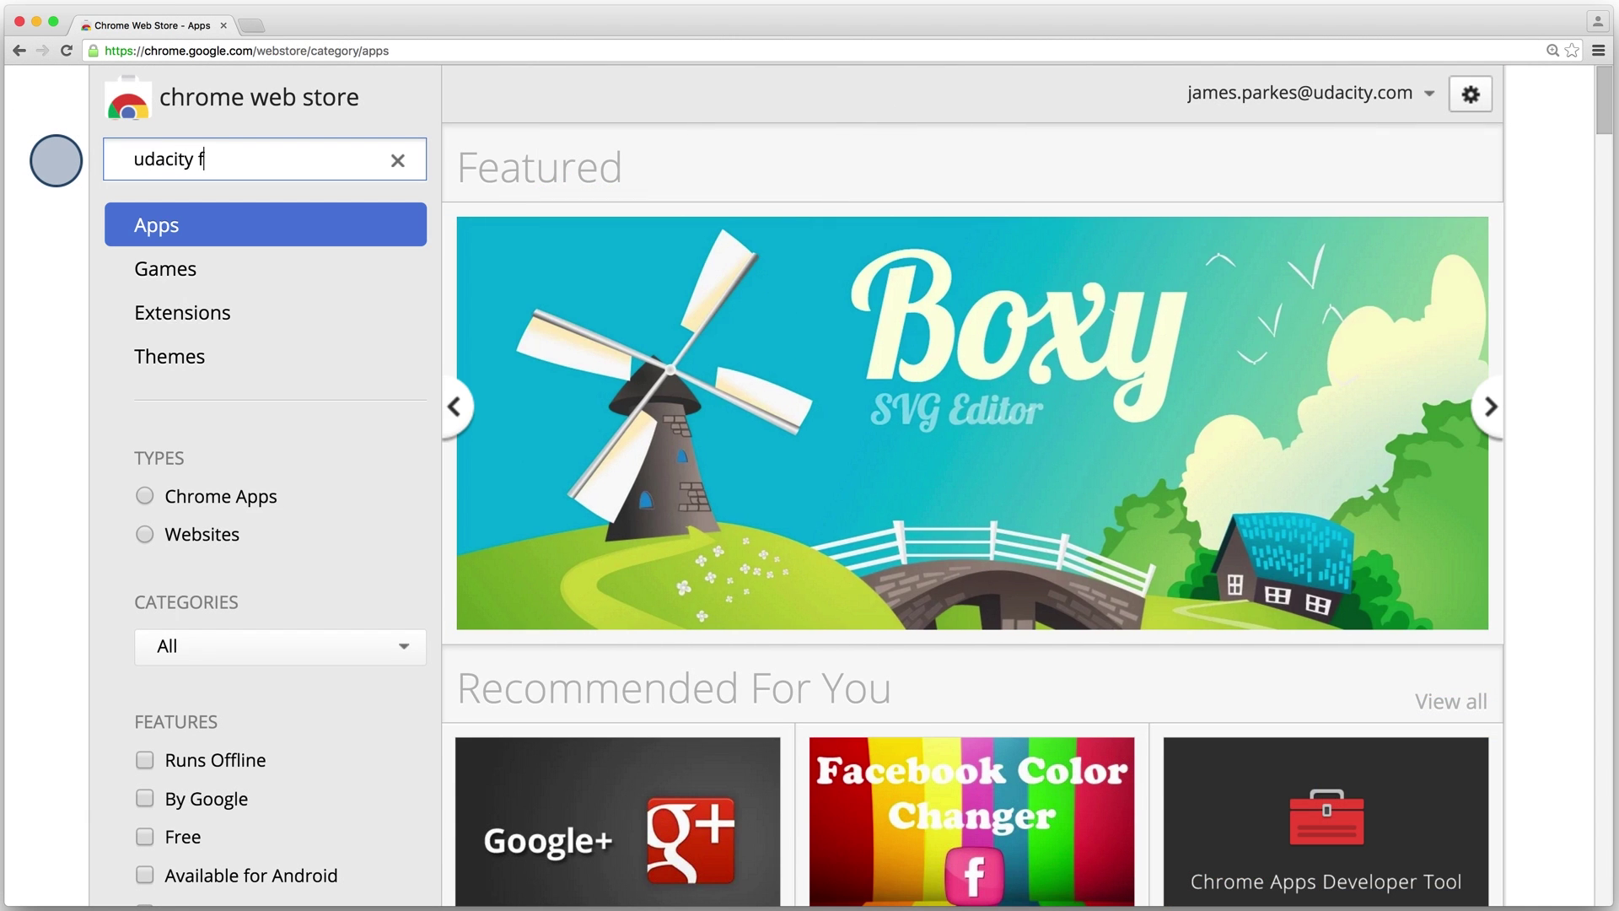
pyautogui.write('eedback')
pyautogui.press('Return')
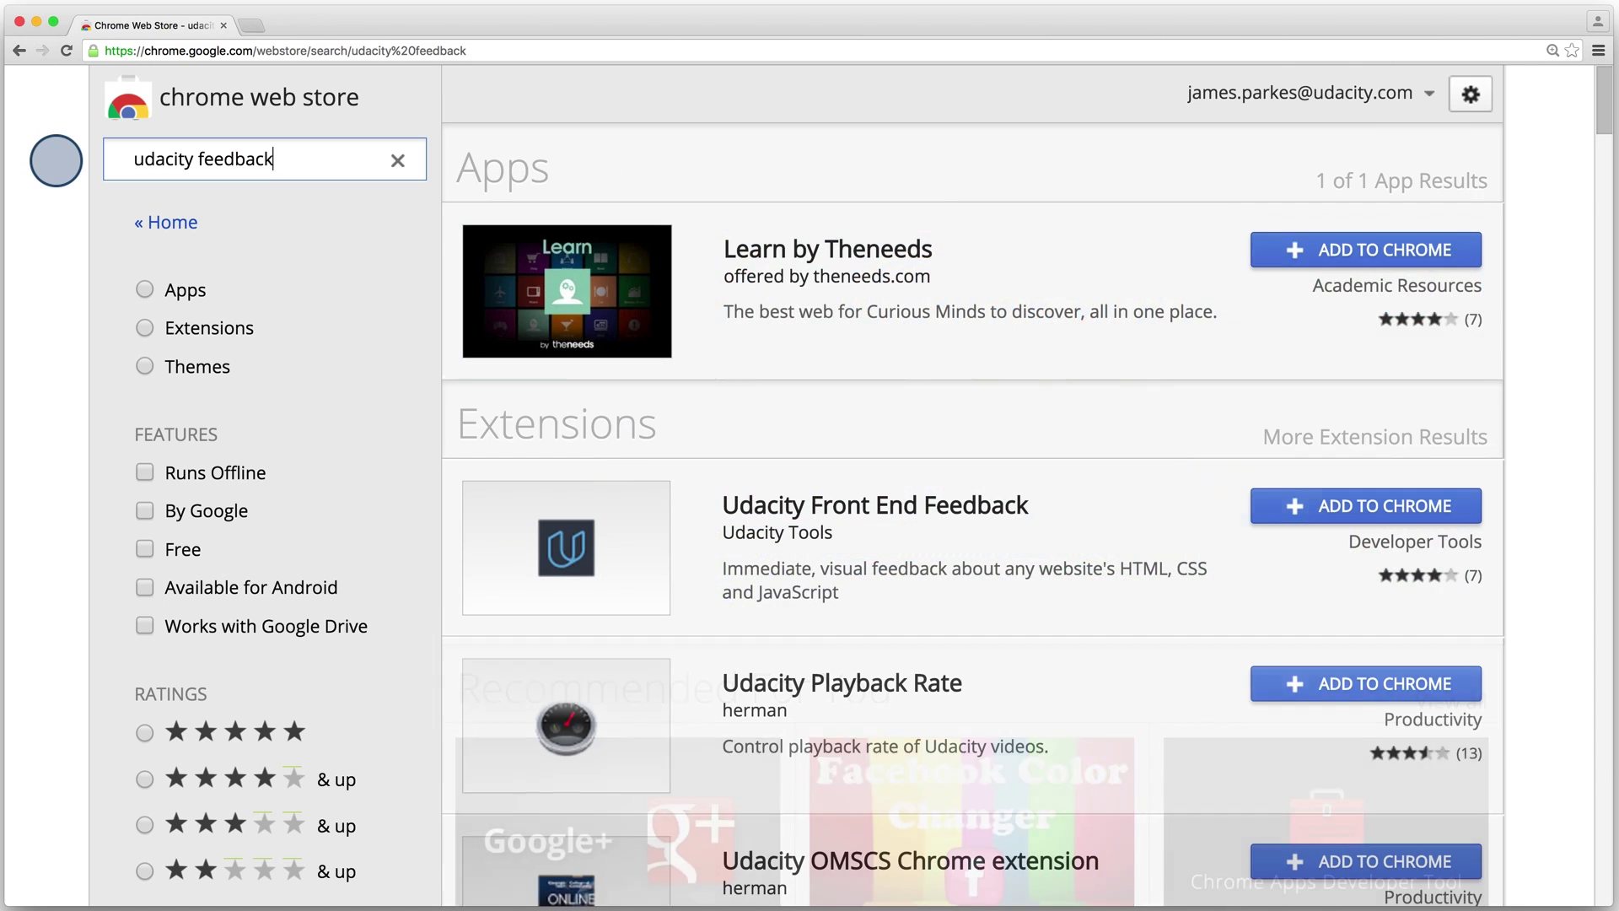
pyautogui.click(1296, 506)
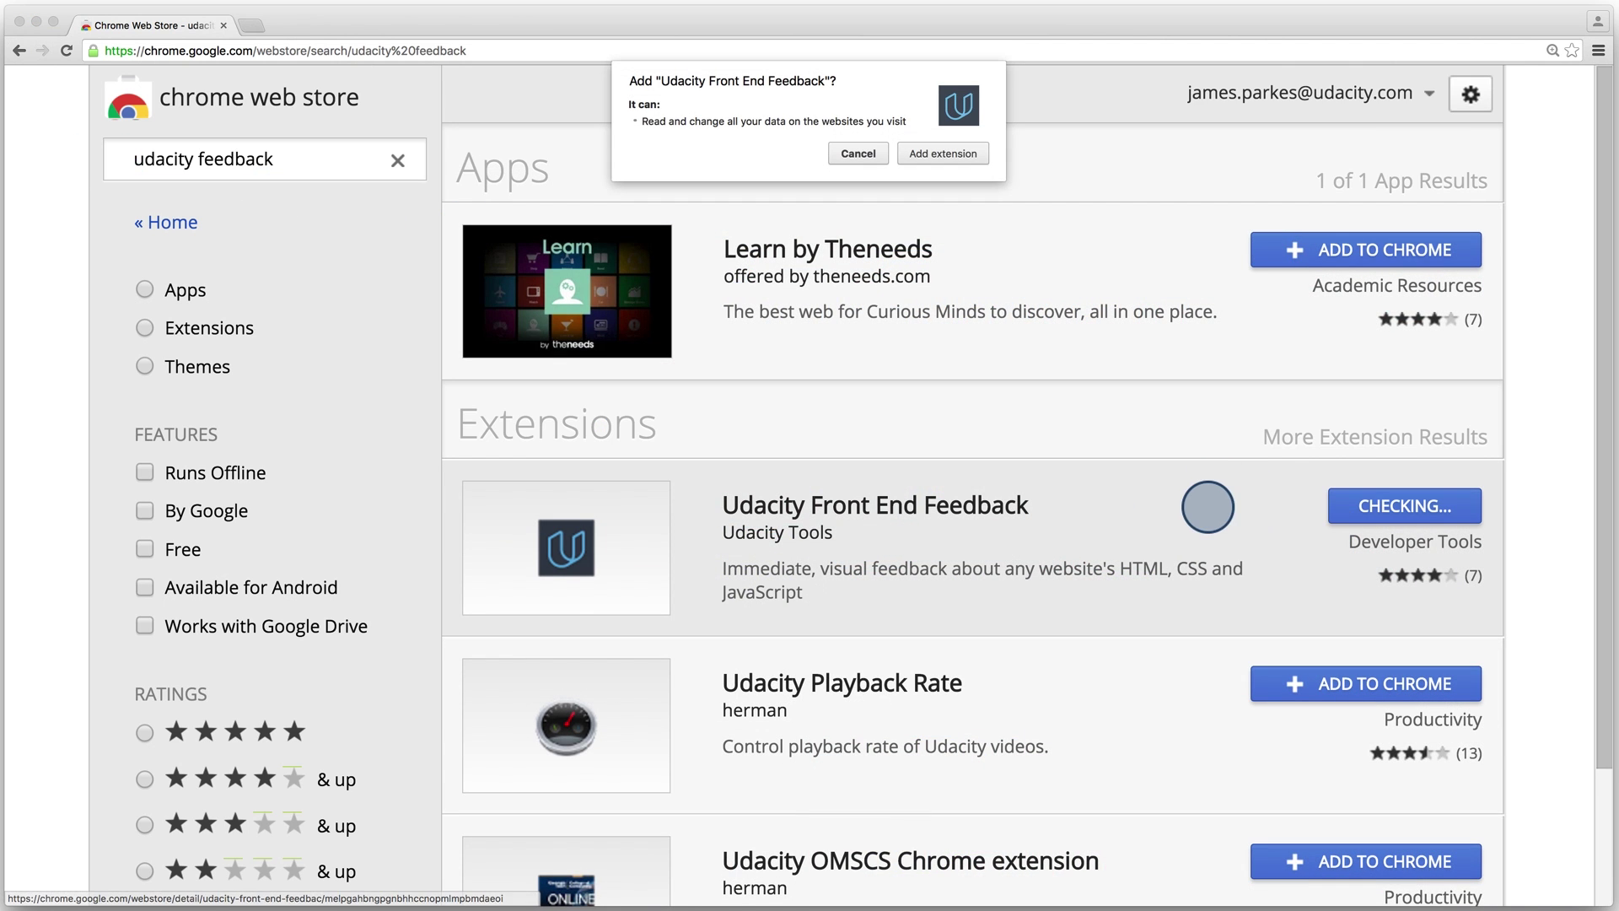
pyautogui.click(951, 154)
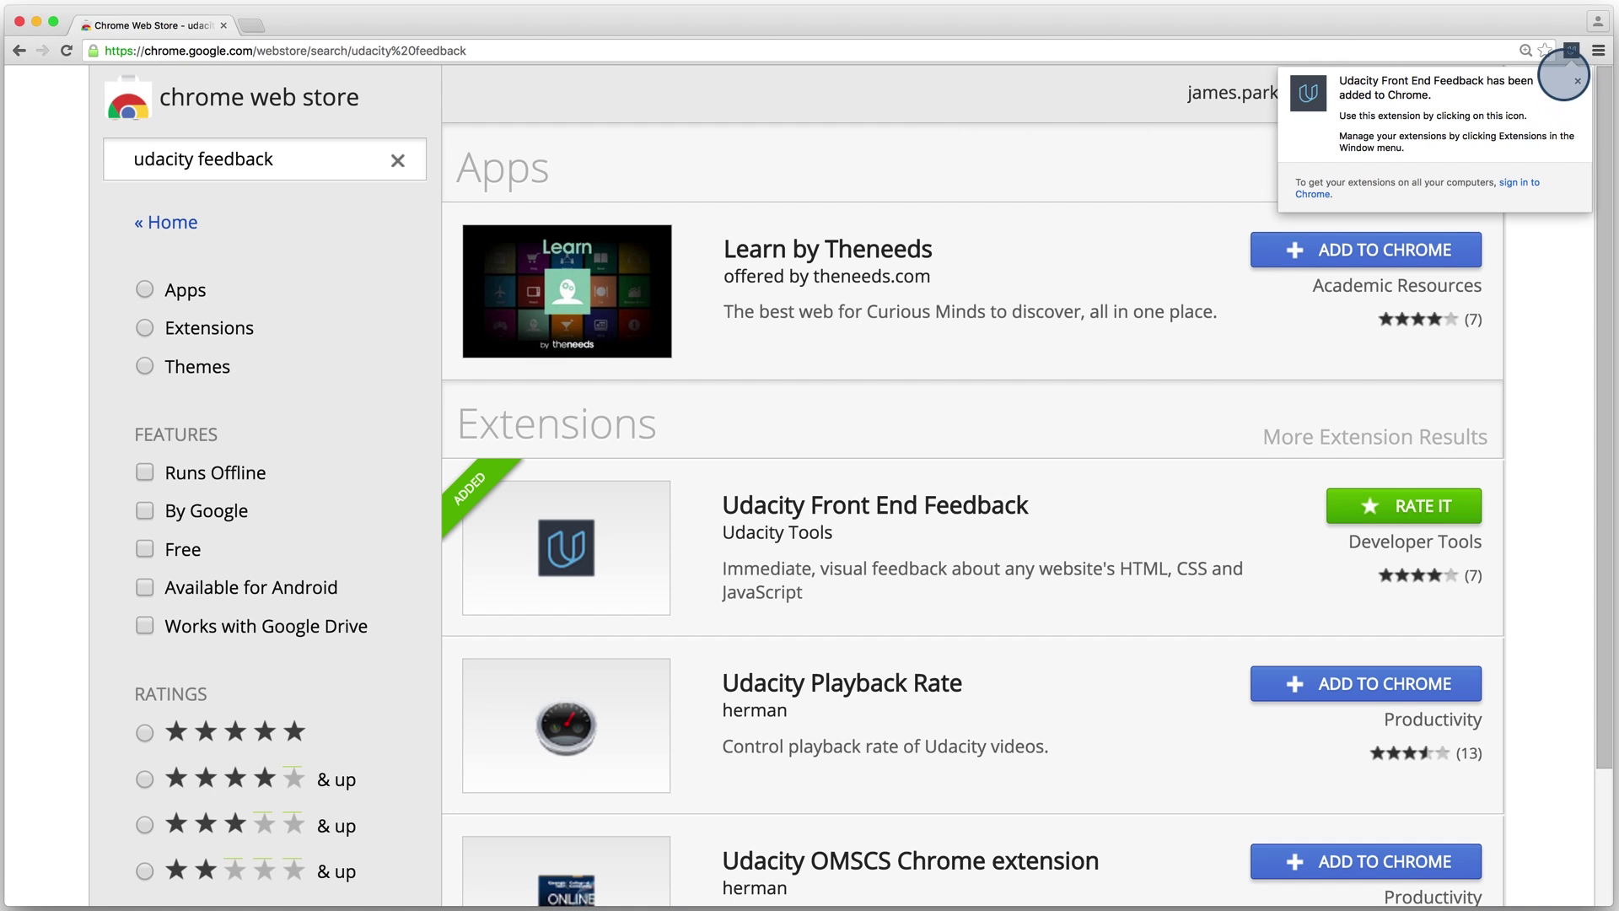
# Step: Turn on 'Allow access to file URLs' for the Udacity Front End Feedback extension
pyautogui.rightClick(1570, 50)
pyautogui.click(1447, 141)
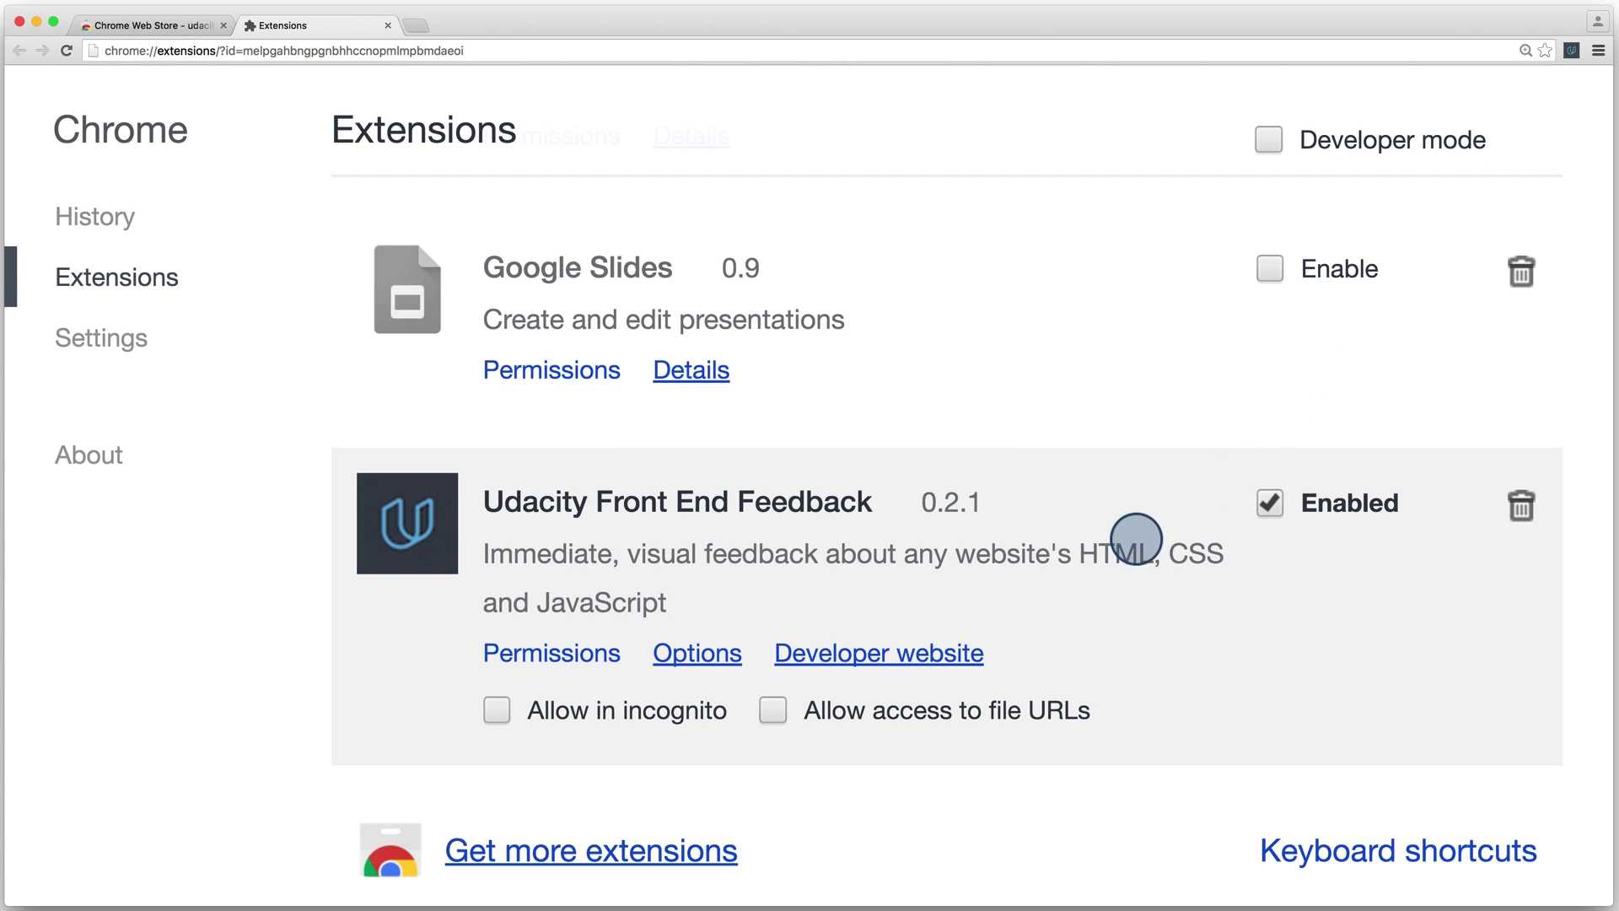
pyautogui.click(775, 710)
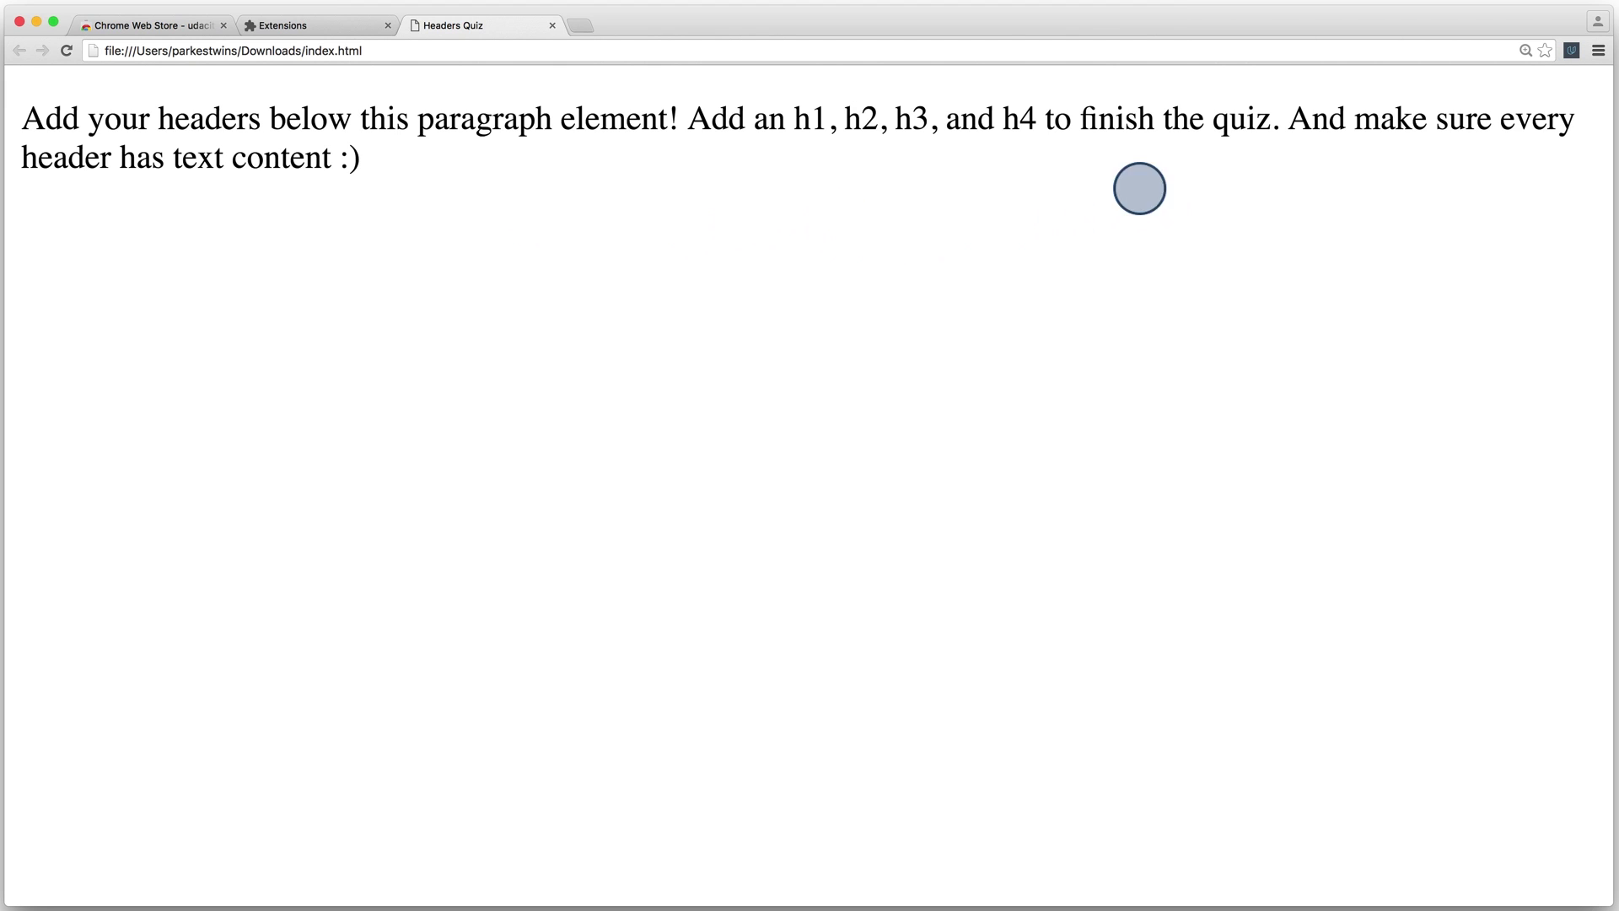
# Step: Allow Udacity feedback on the Headers Quiz domain to show the eight failing header tests
pyautogui.click(1570, 51)
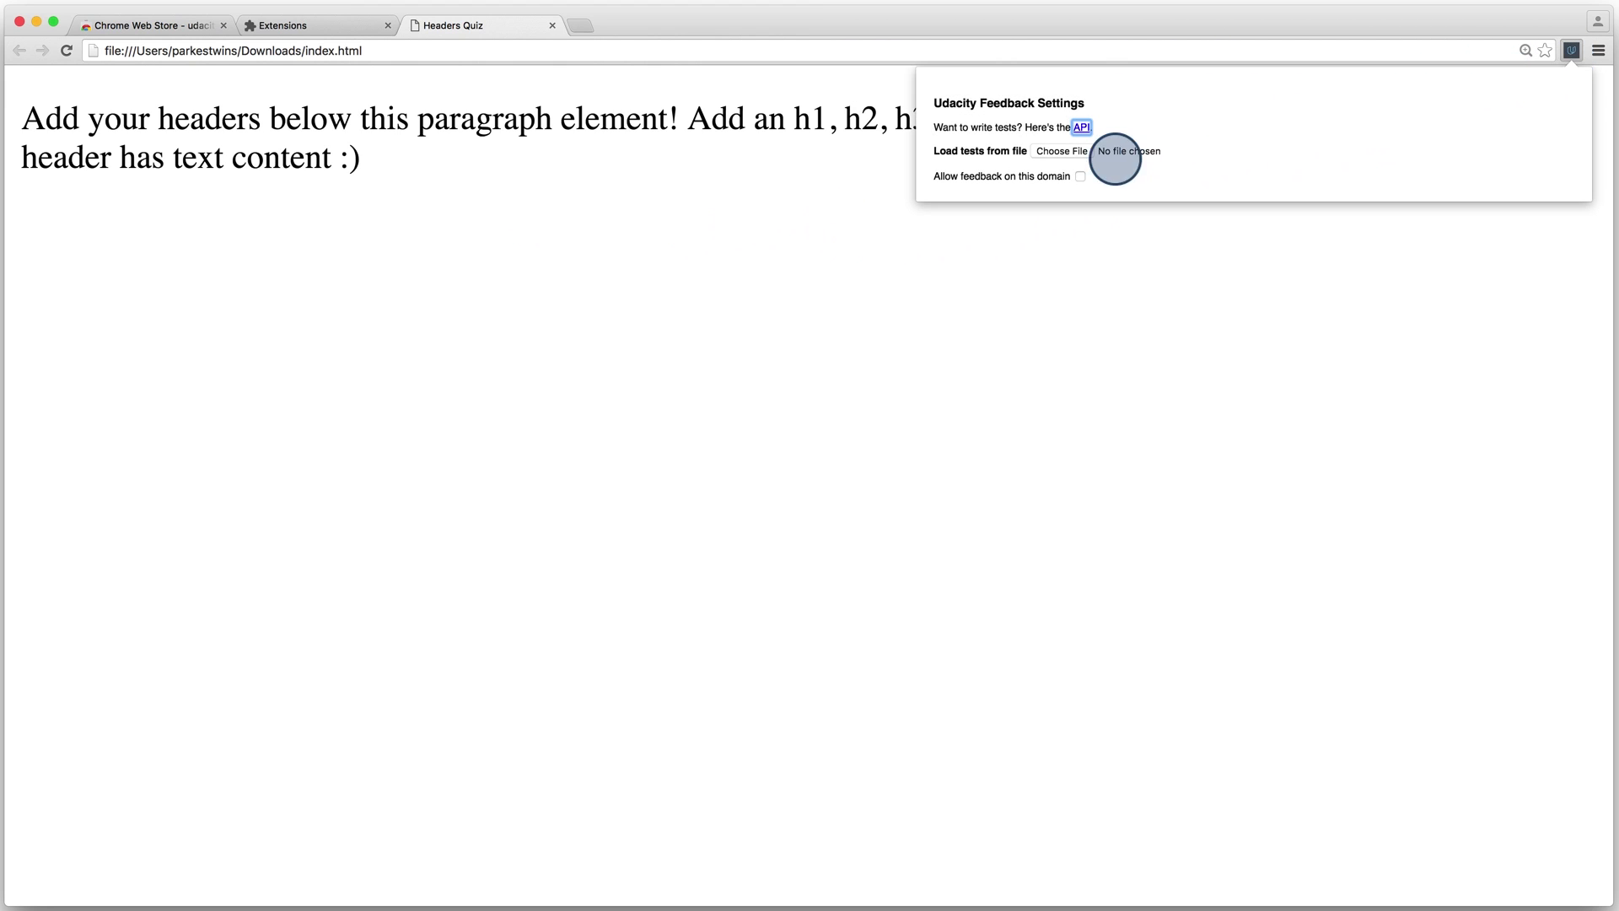
pyautogui.click(1081, 177)
pyautogui.click(761, 253)
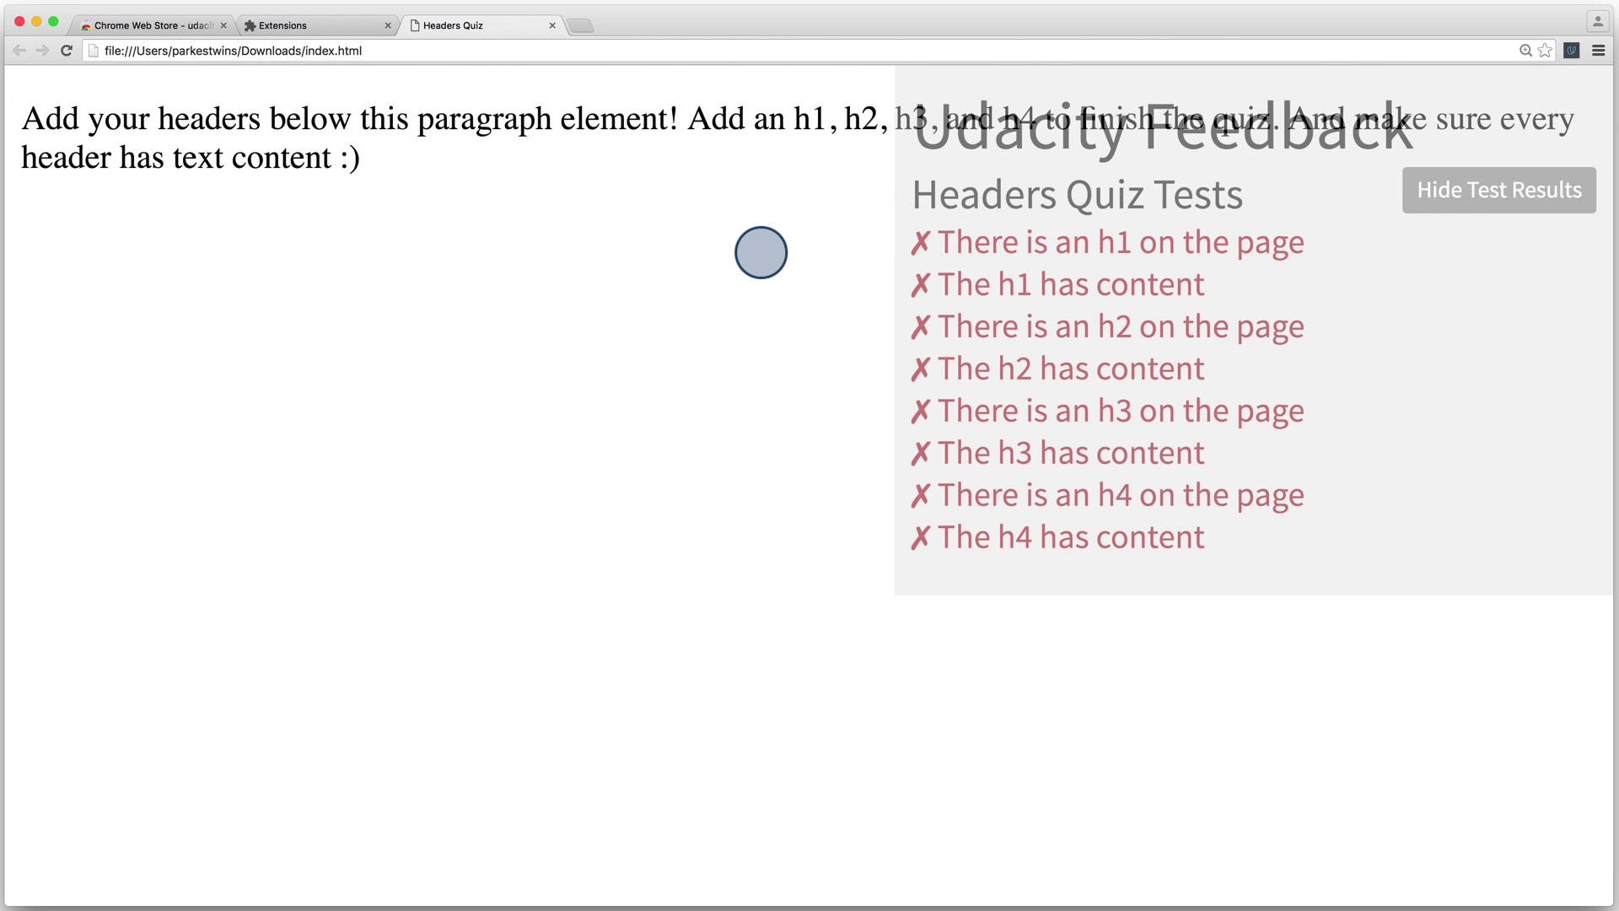